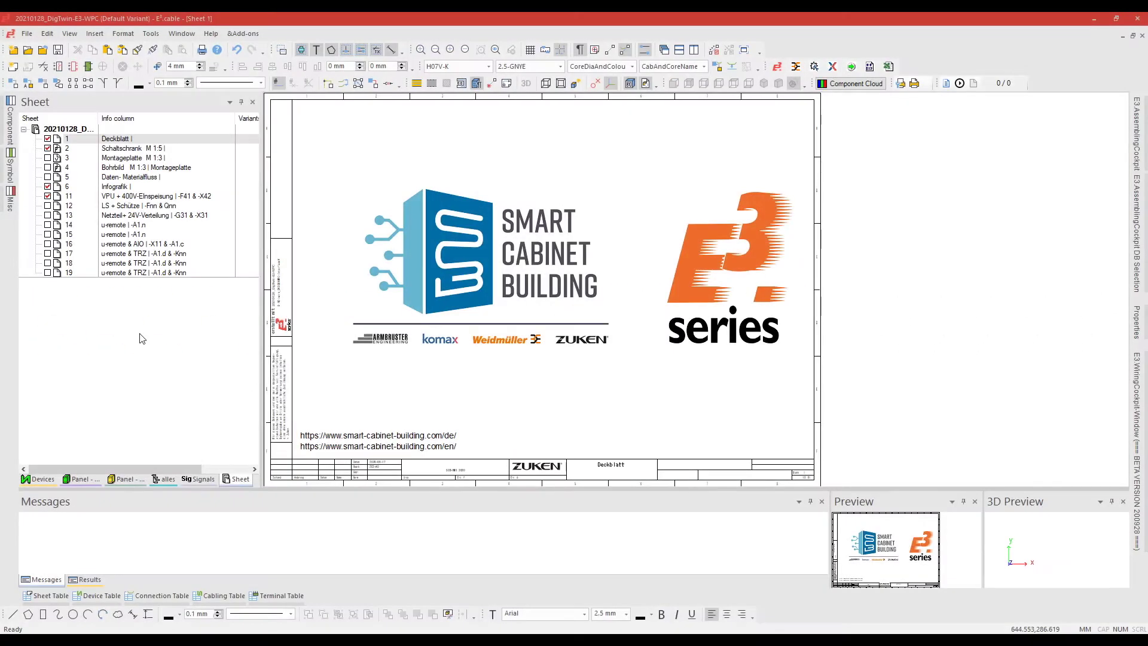
Open sheet 6 'Infografik' and zoom into the digital-twin infographic
double_click(77, 190)
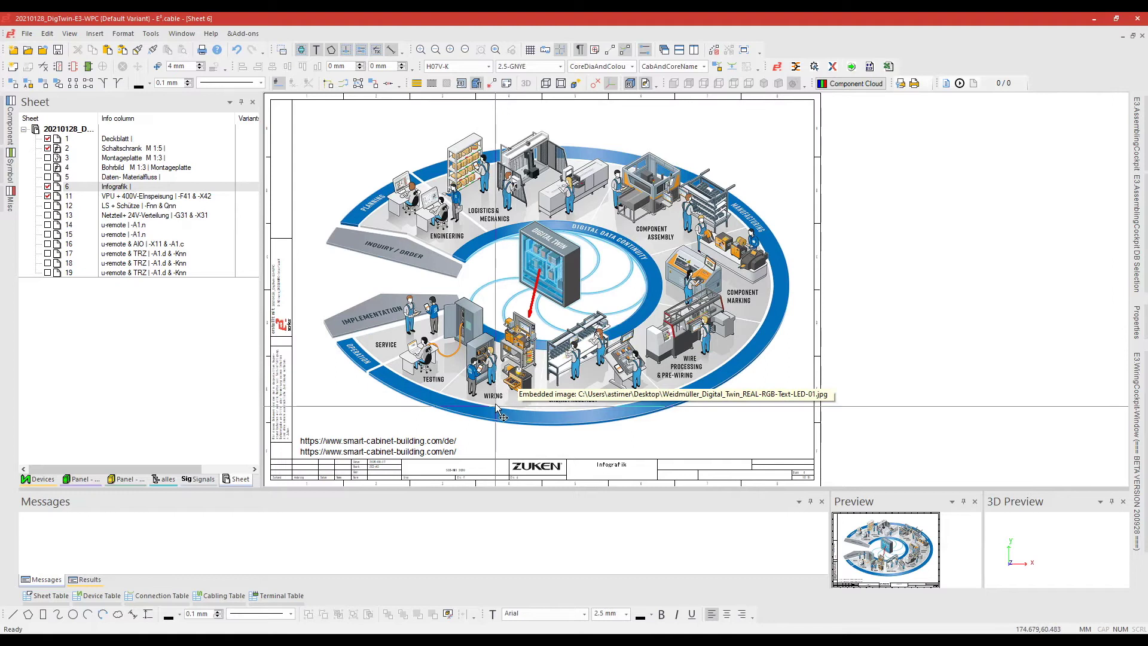
scroll(525, 340, "up", 1)
scroll(569, 354, "up", 2)
scroll(603, 341, "up", 1)
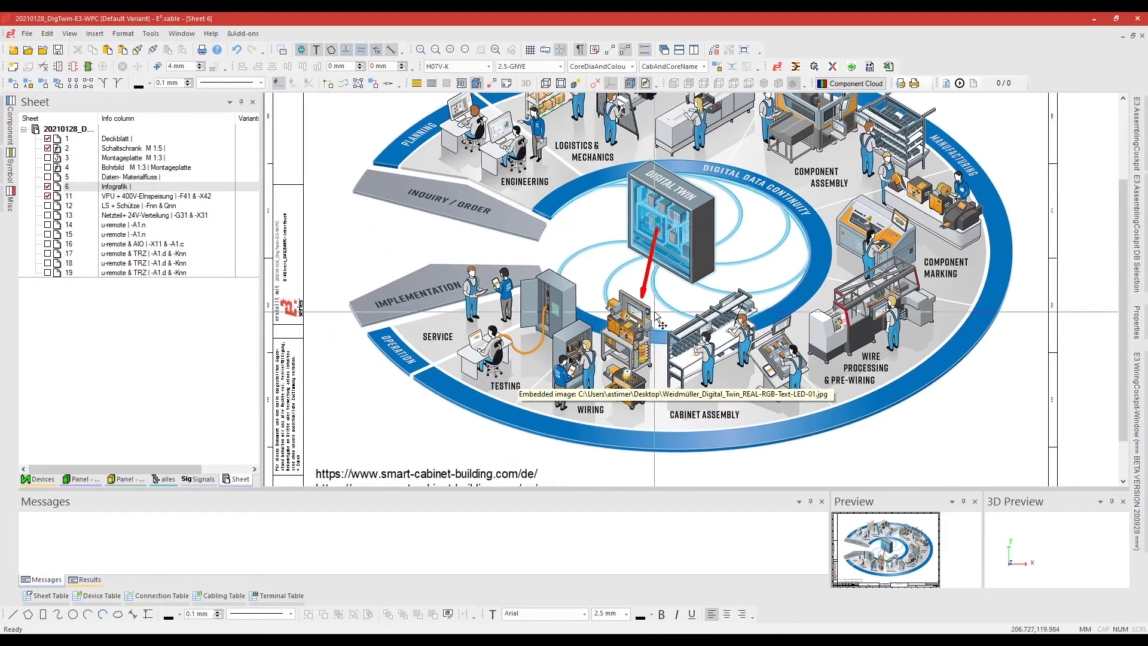
scroll(651, 326, "up", 1)
scroll(700, 311, "up", 1)
scroll(701, 311, "up", 1)
scroll(699, 307, "up", 1)
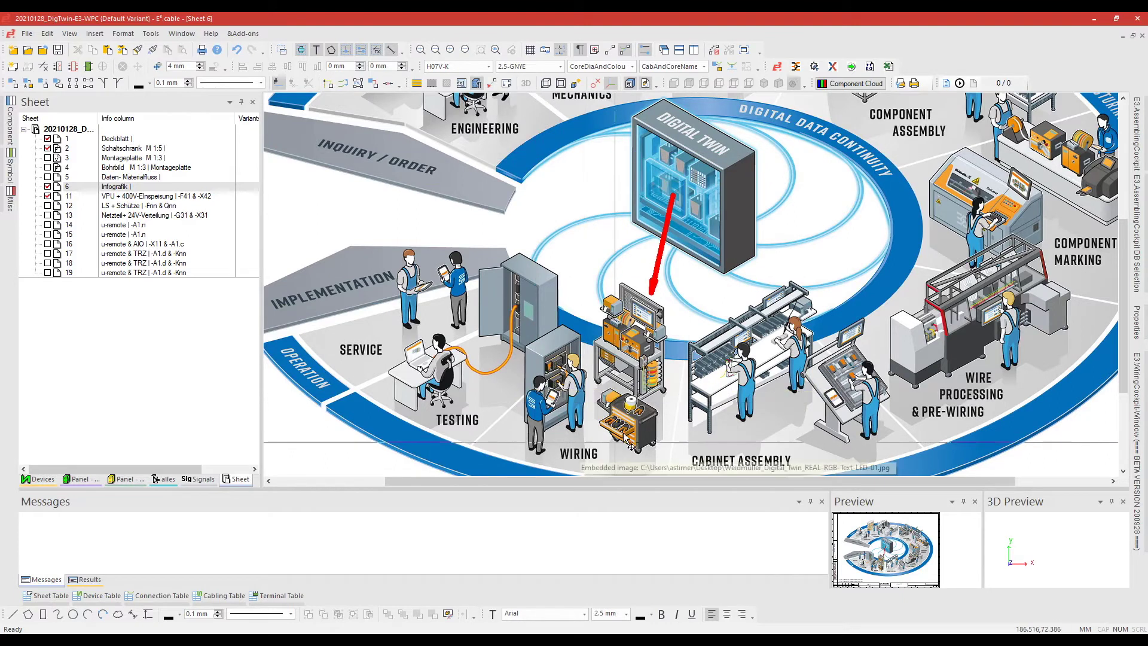
Open sheet 11 'VPU + 400V-Einspeisung' and zoom in on the -X52 terminal wires
double_click(81, 198)
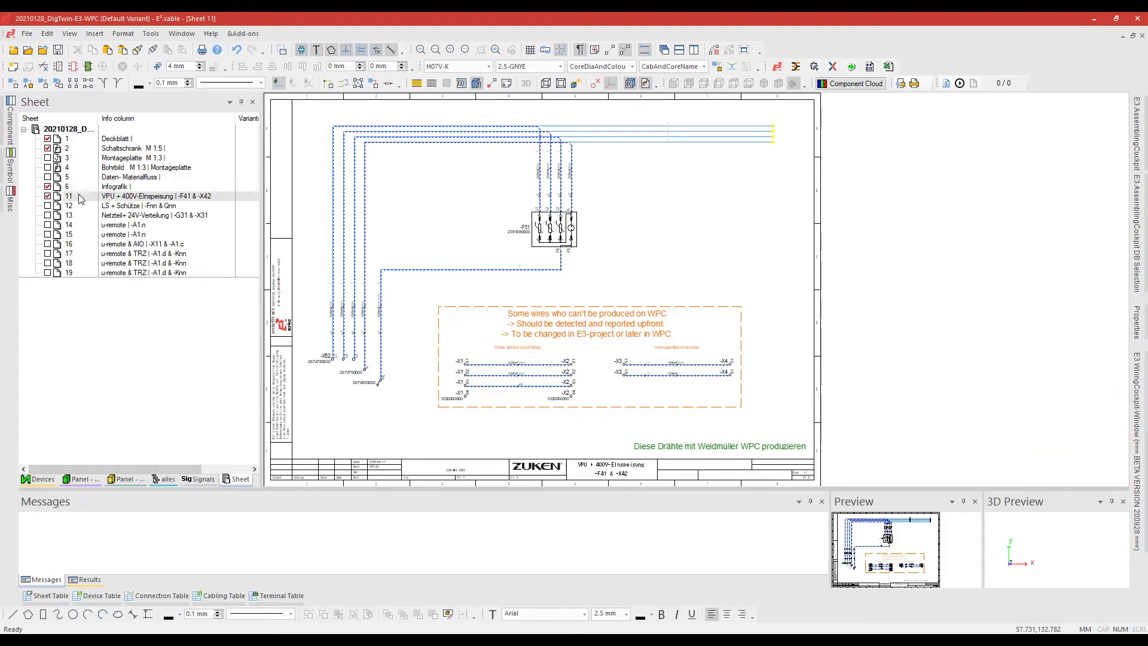
left_click_drag(325, 258, 487, 416)
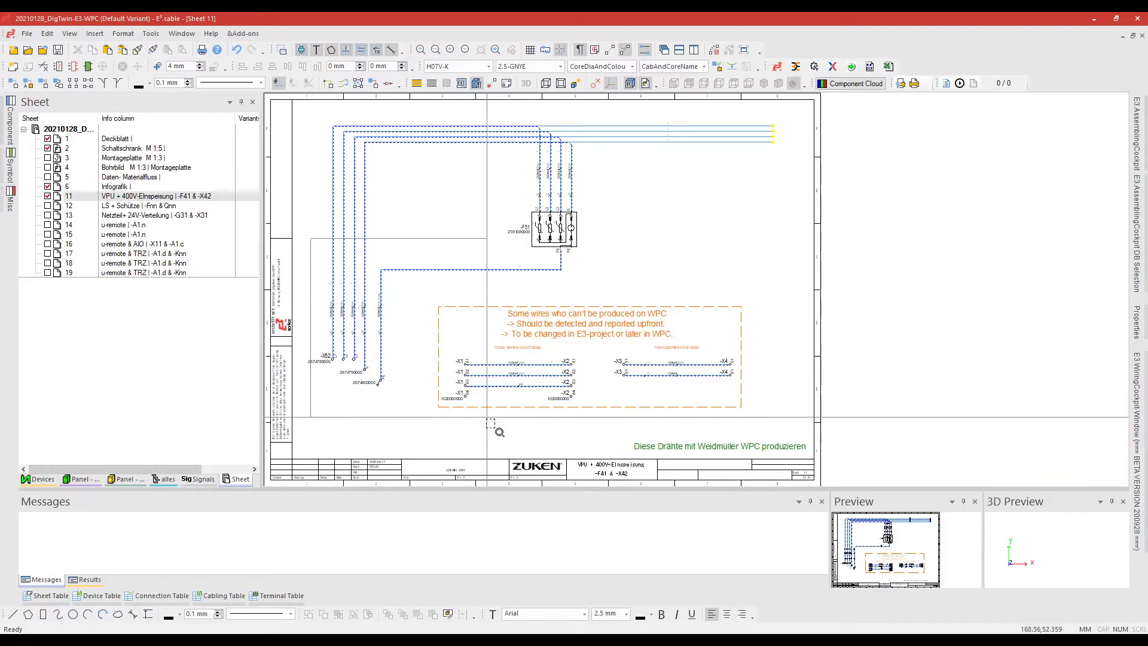
left_click(487, 417)
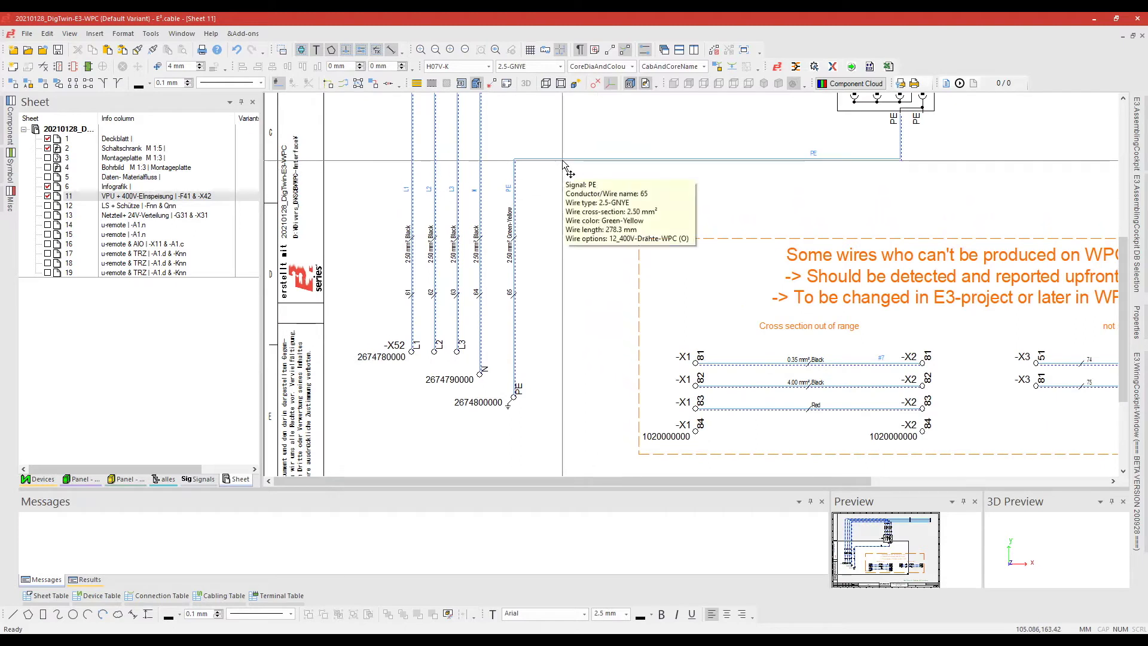
Jump from a sheet 11 wire to the sheet 2 cabinet panel and tilt it into 3-D
right_click(458, 137)
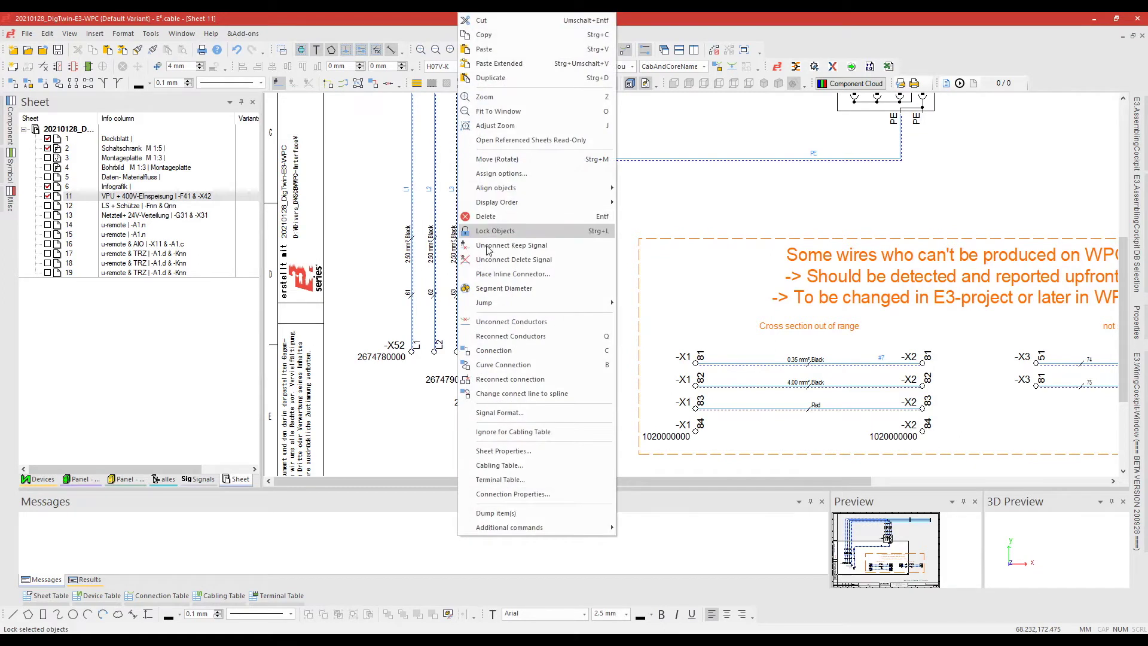
mouse_move(520, 302)
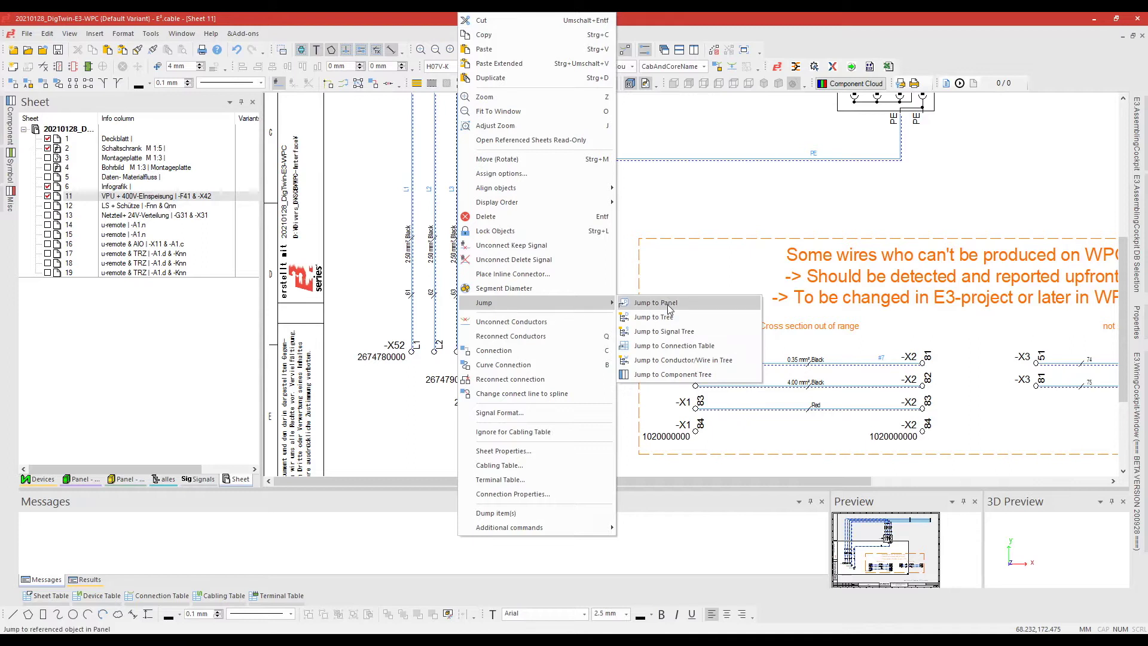
left_click(664, 303)
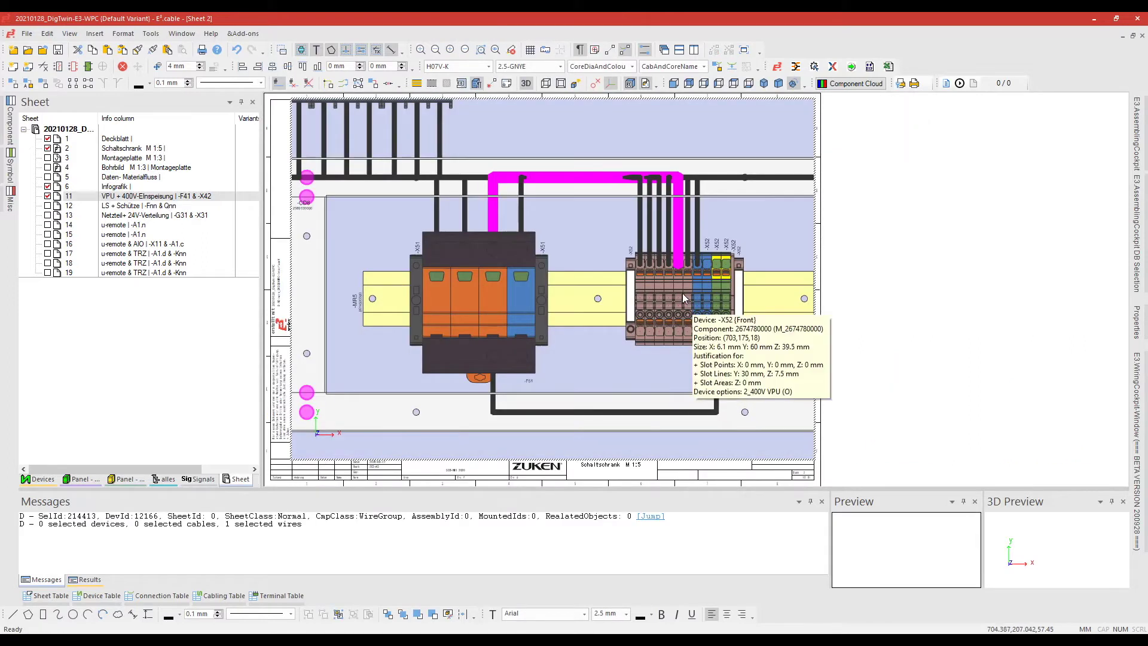
scroll(611, 238, "down", 3)
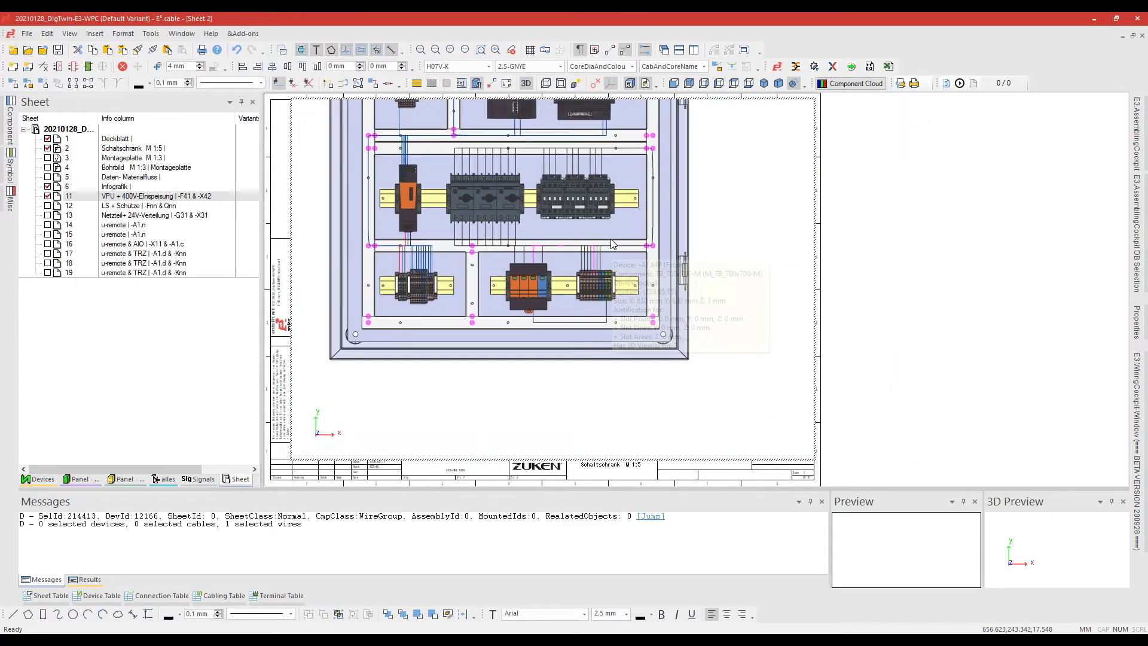
mouse_move(771, 246)
middle_mouse_down()
mouse_move(741, 249)
mouse_move(738, 220)
mouse_move(742, 253)
middle_mouse_up()
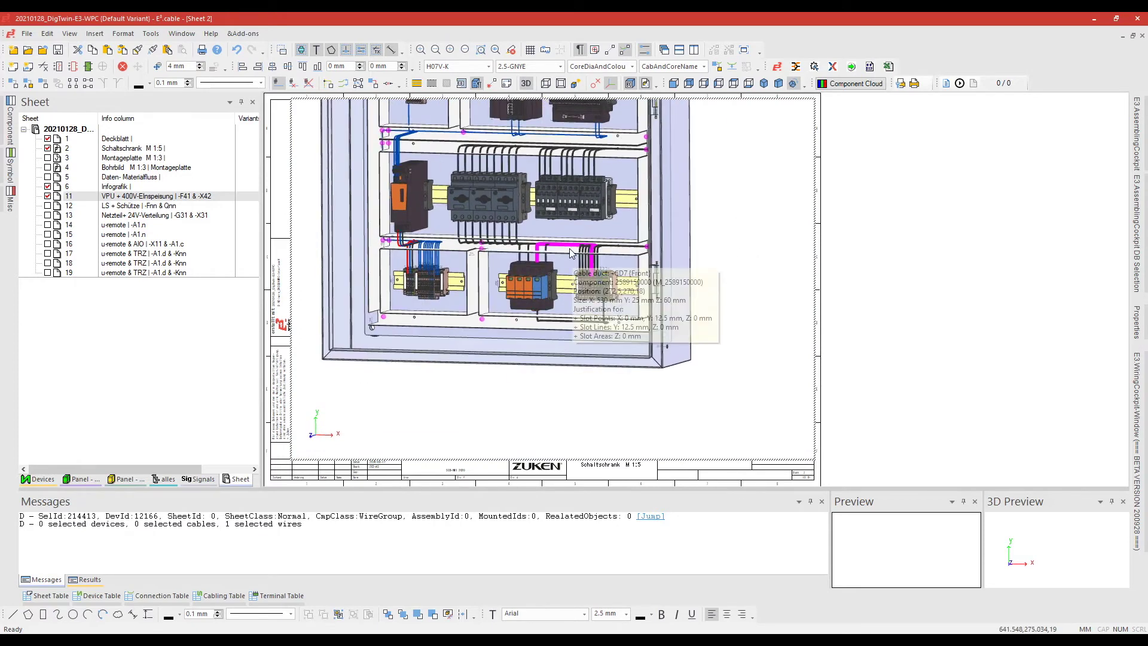
scroll(569, 248, "up", 2)
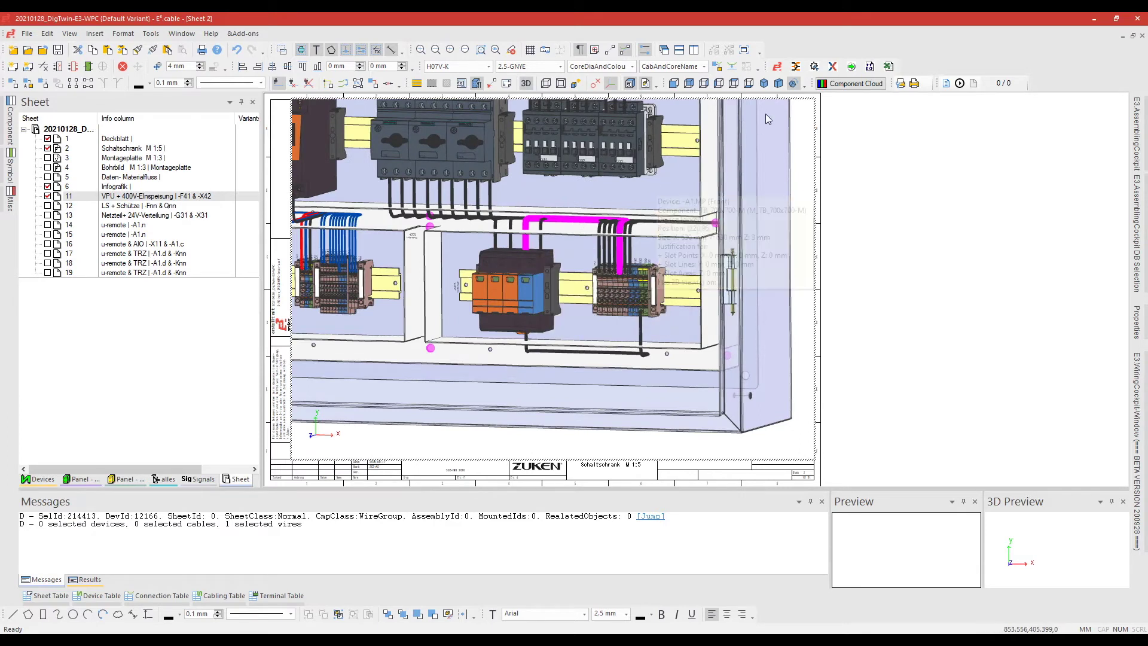
Export the wires for Weidmüller WPC, overwriting 20210128_DigTwin_E3-WPC.E3WPC
left_click(796, 65)
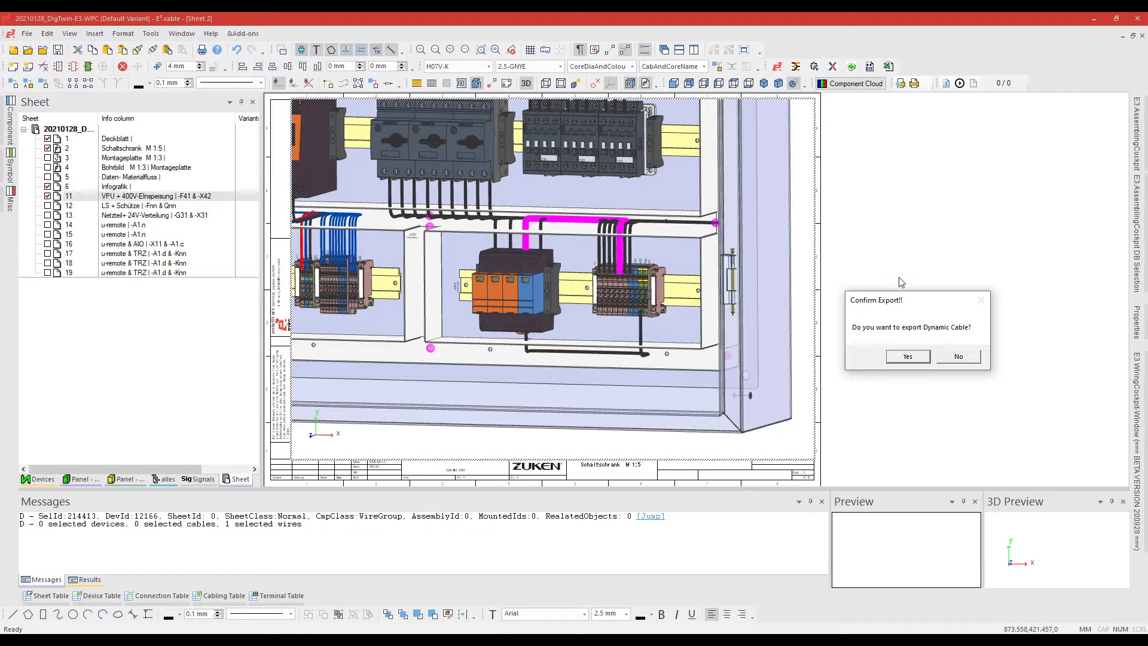
left_click(907, 357)
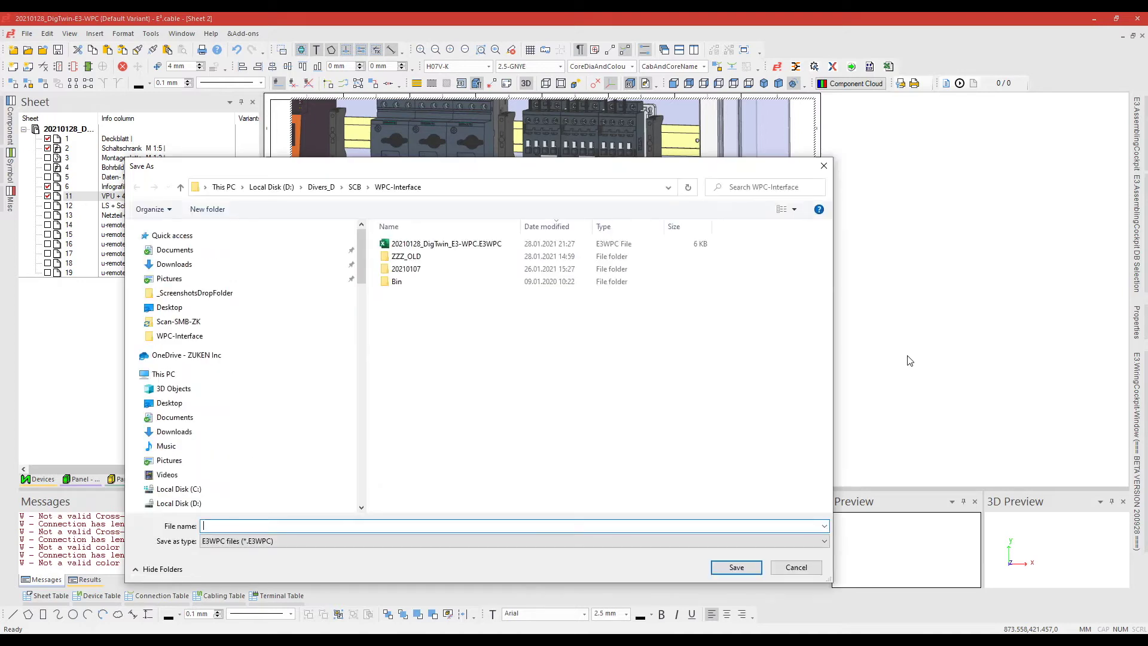
double_click(431, 245)
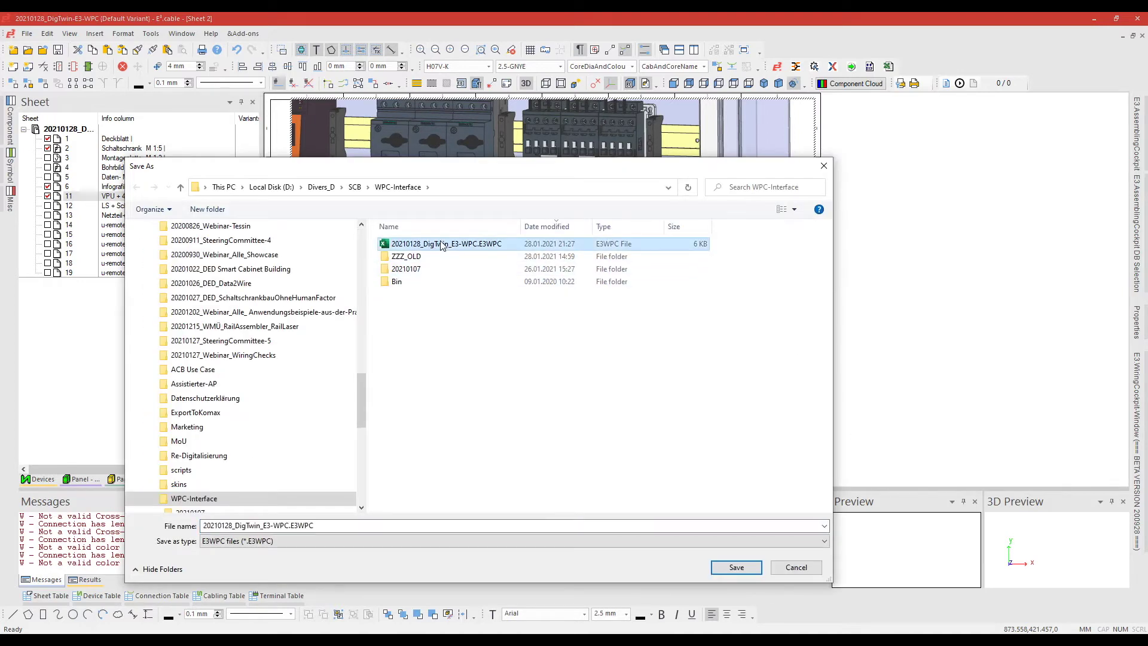
left_click(604, 330)
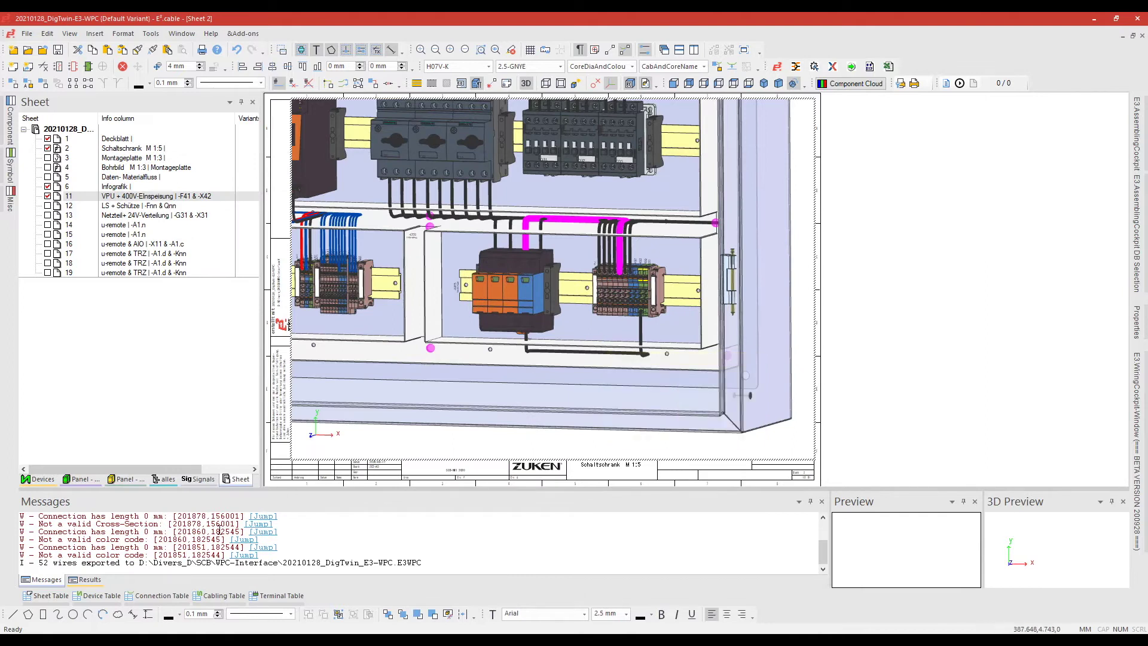
scroll(219, 531, "up", 2)
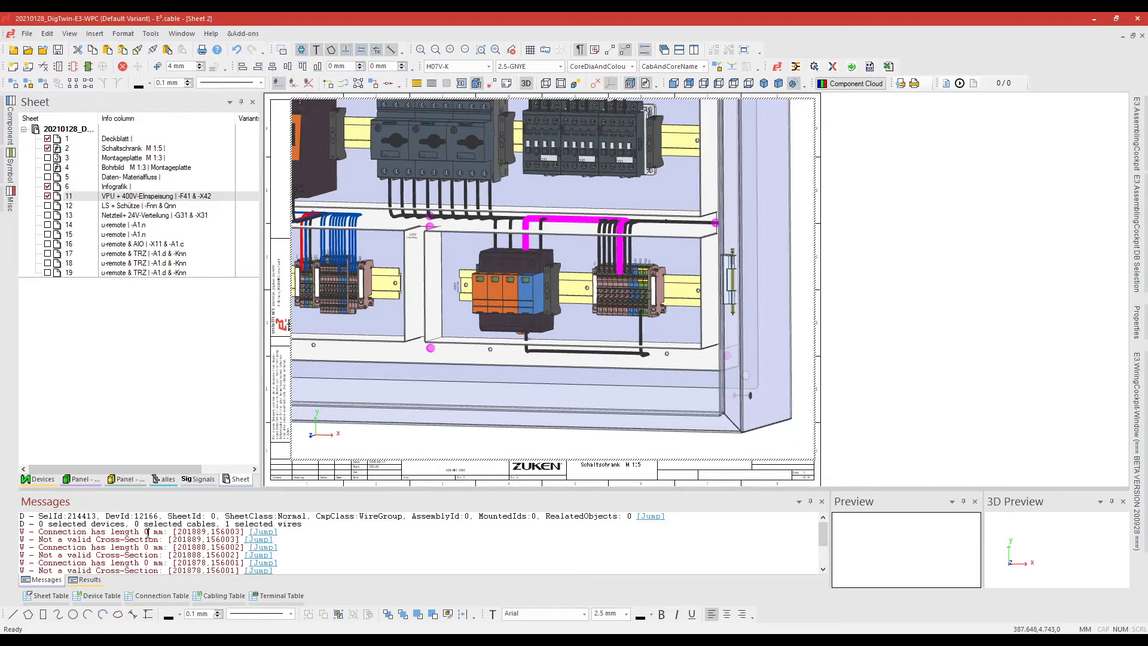
Jump from the zero-length, cross-section and color-code export warnings to the offending wires
double_click(147, 531)
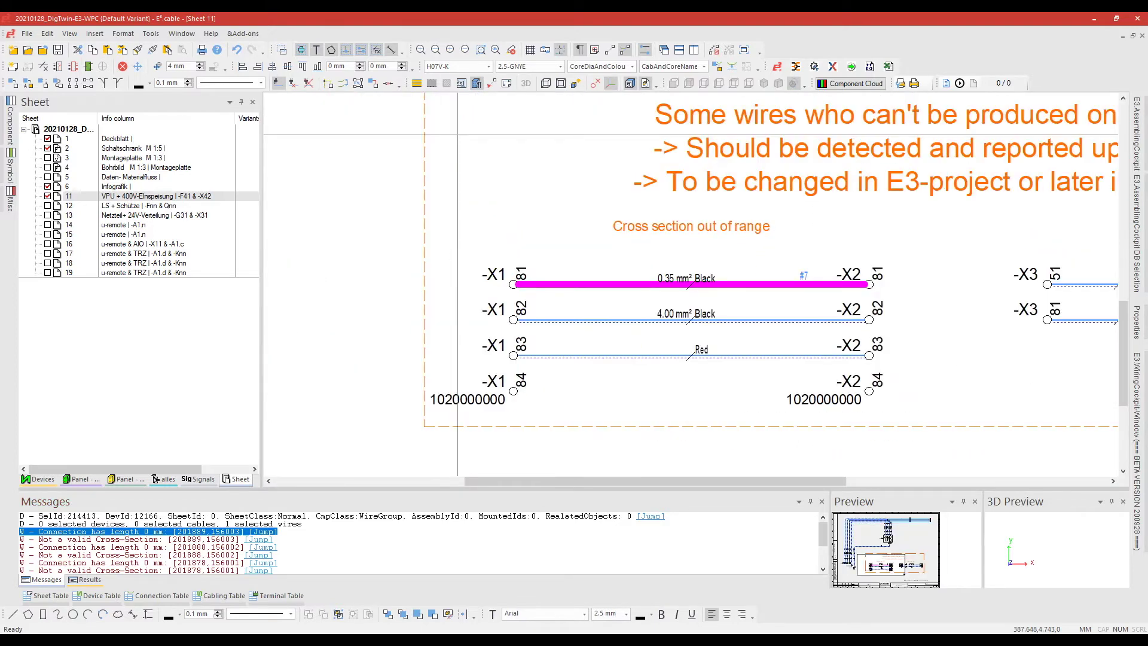
double_click(84, 554)
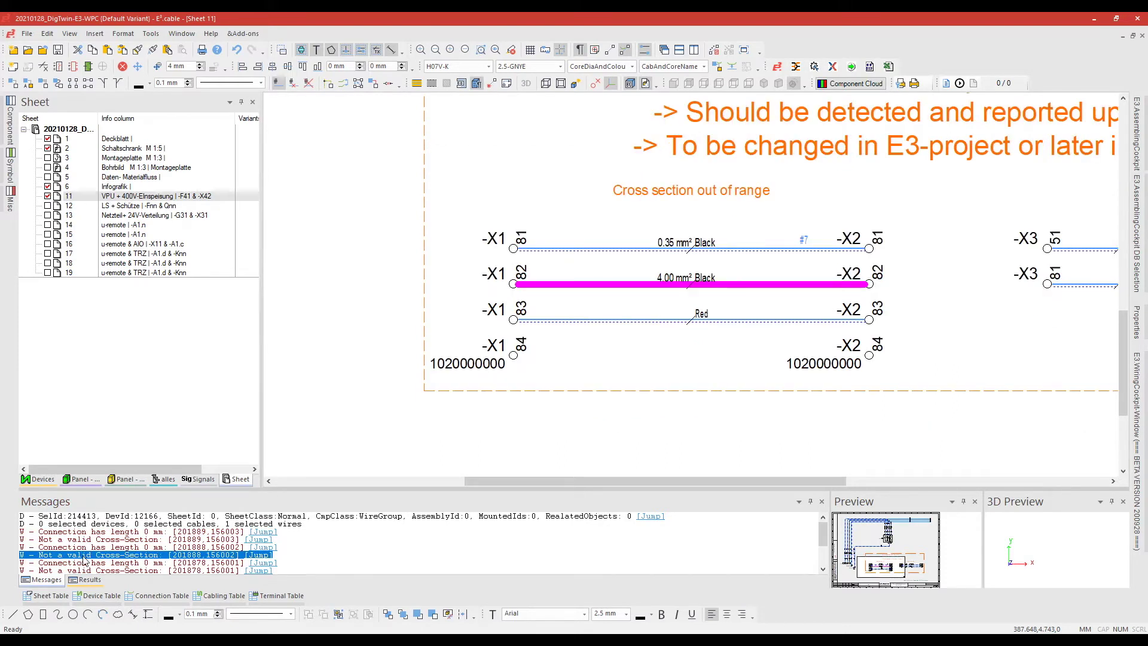
scroll(83, 559, "down", 1)
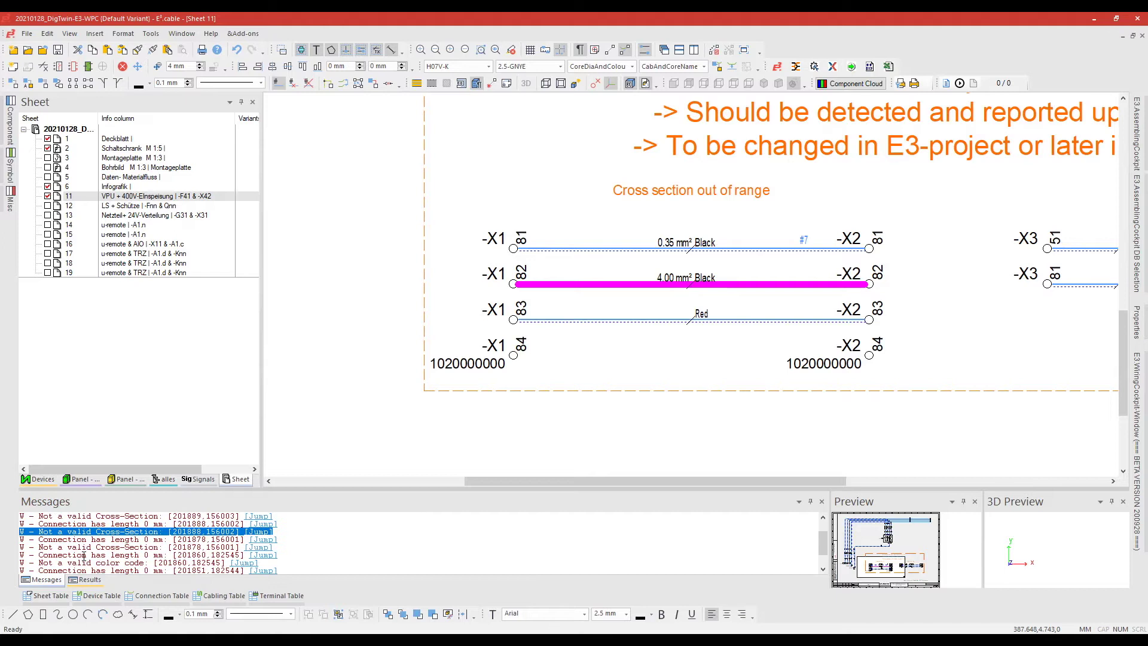
scroll(84, 554, "down", 1)
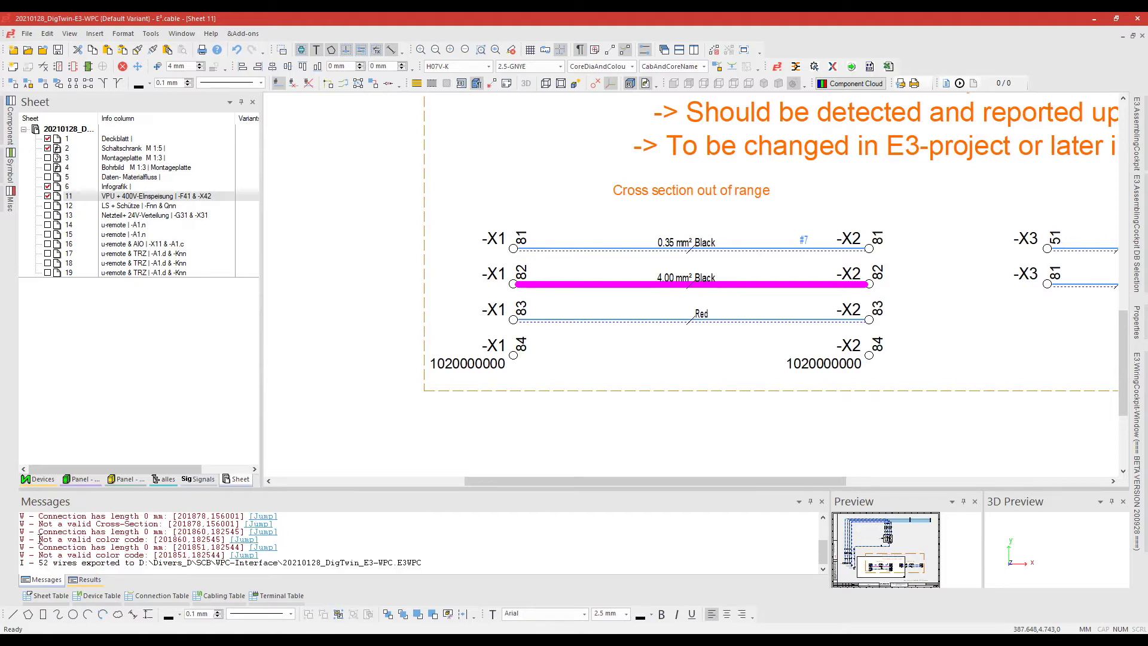
double_click(126, 539)
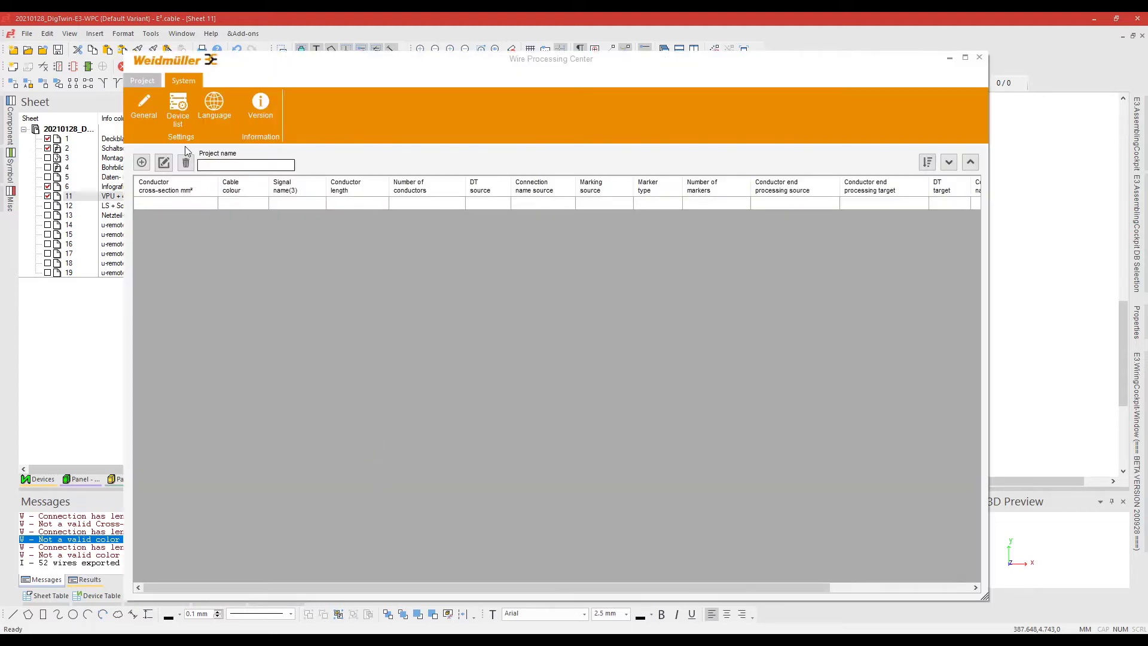
Review the Marker type, Order of processing, E3 labelling and View general settings, then confirm
left_click(146, 106)
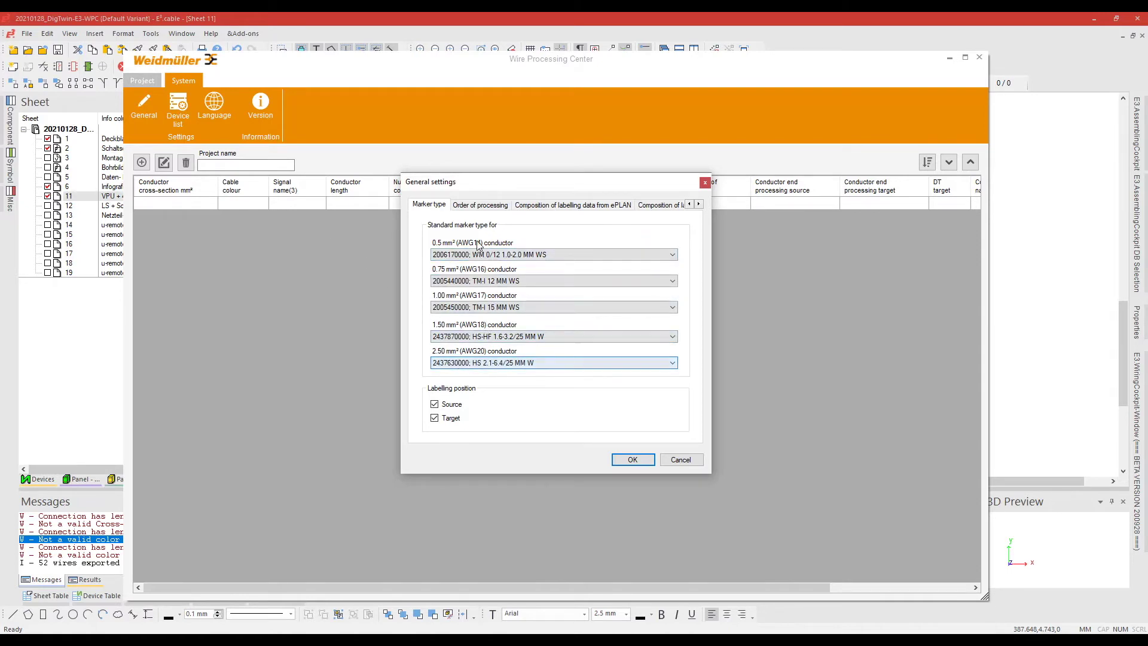
left_click(479, 205)
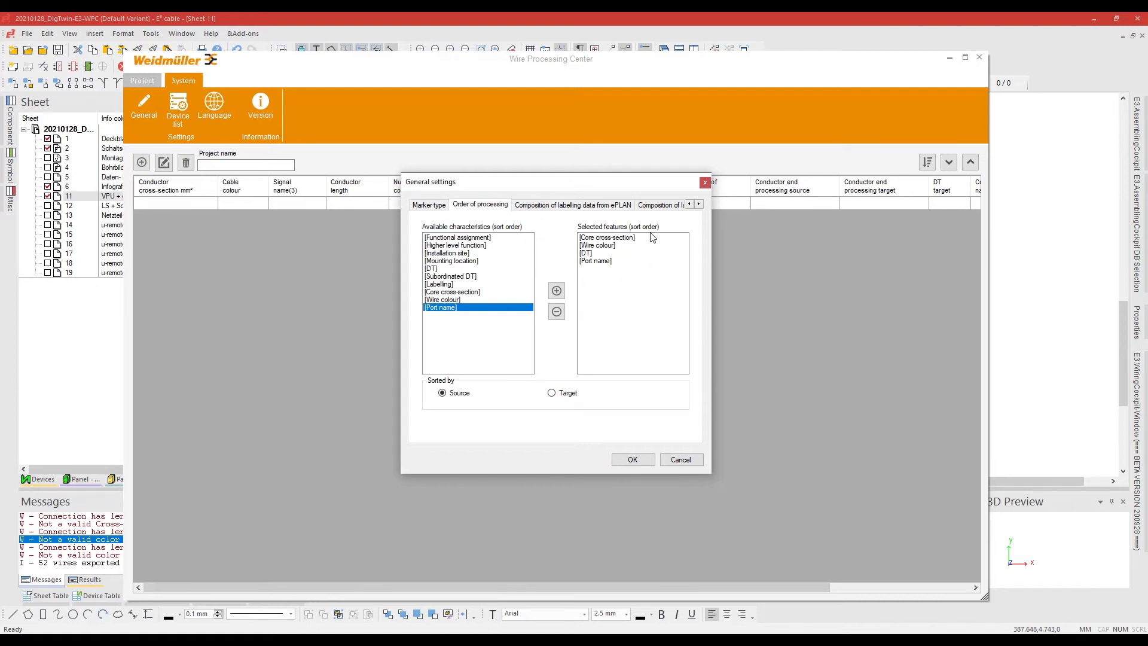
left_click(653, 205)
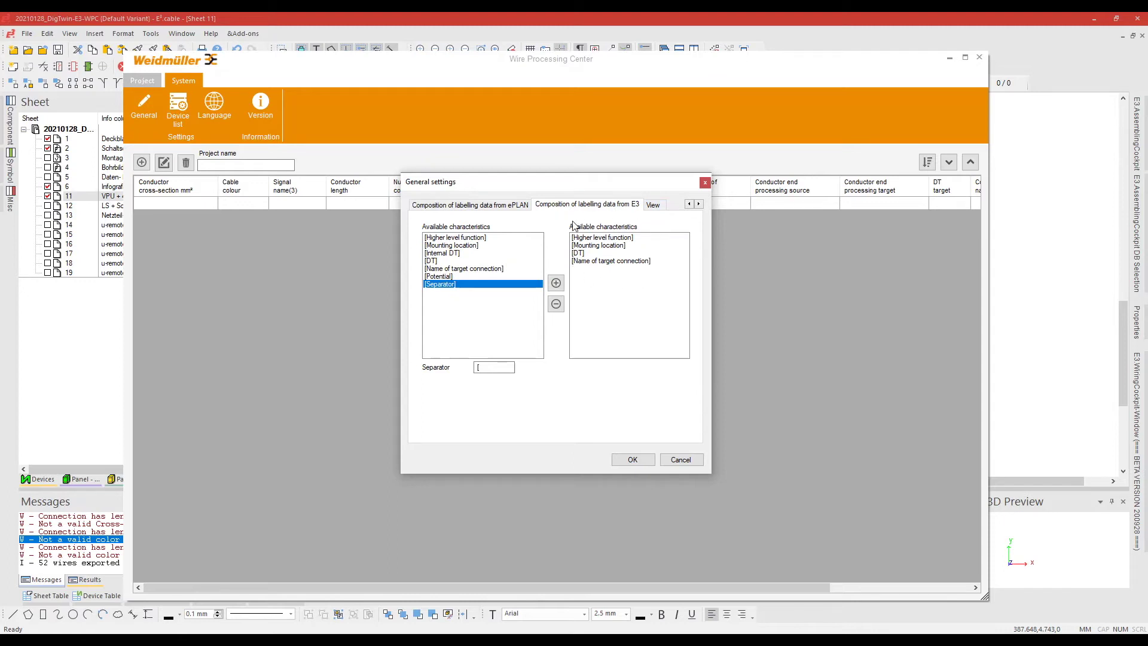
left_click(653, 205)
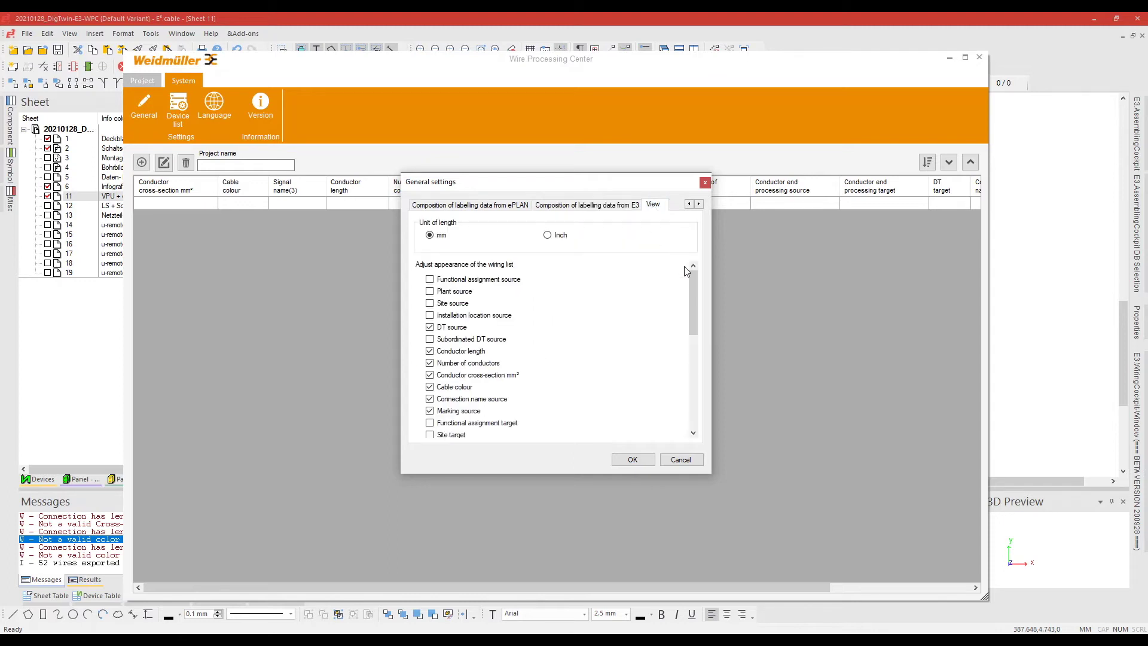
mouse_move(695, 274)
left_mouse_down()
mouse_move(693, 379)
mouse_move(693, 269)
left_mouse_up()
left_click(633, 460)
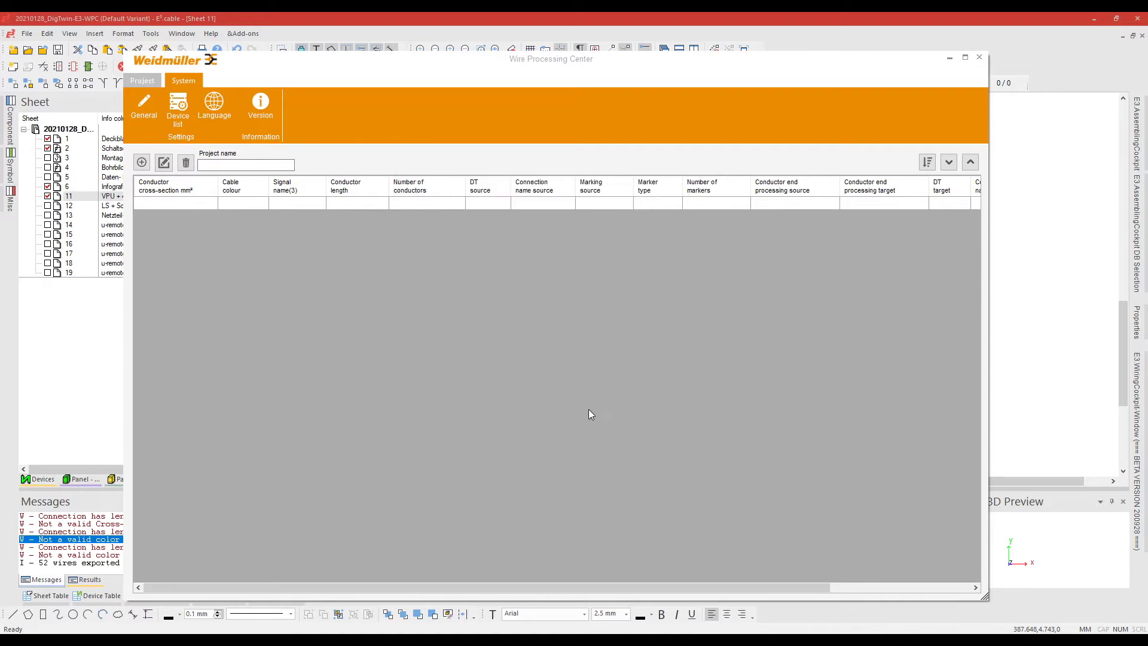
Load 20210128_DigTwin_E3-WPC.E3WPC from the WPC-Interface folder into the wire list
left_click(141, 80)
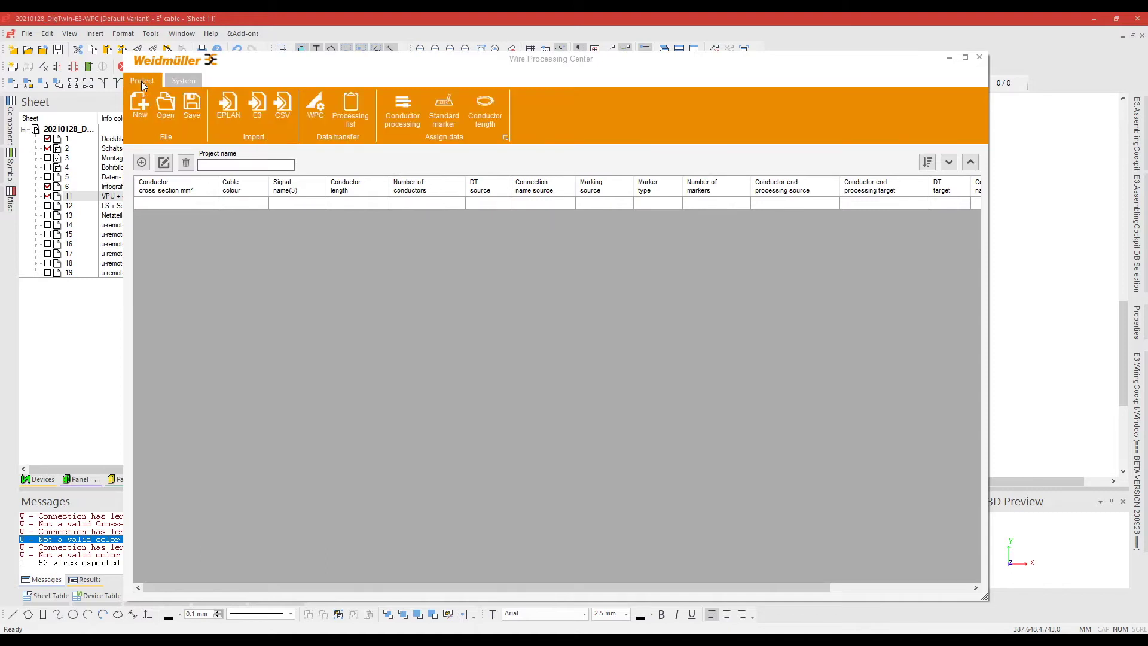
left_click(256, 123)
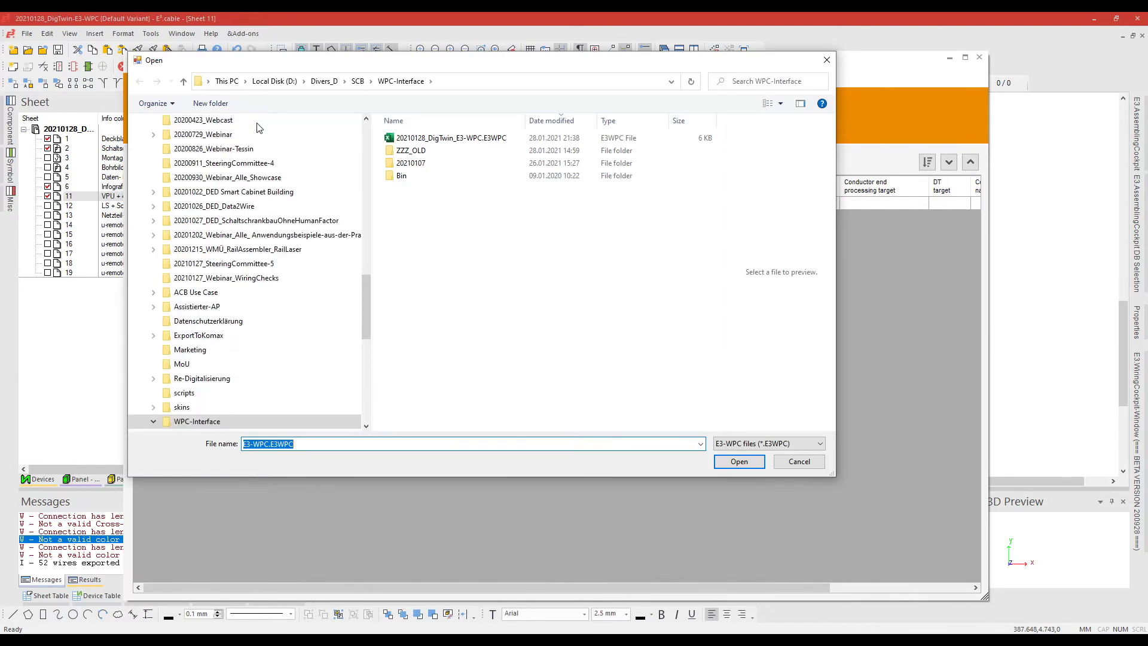
left_click(426, 138)
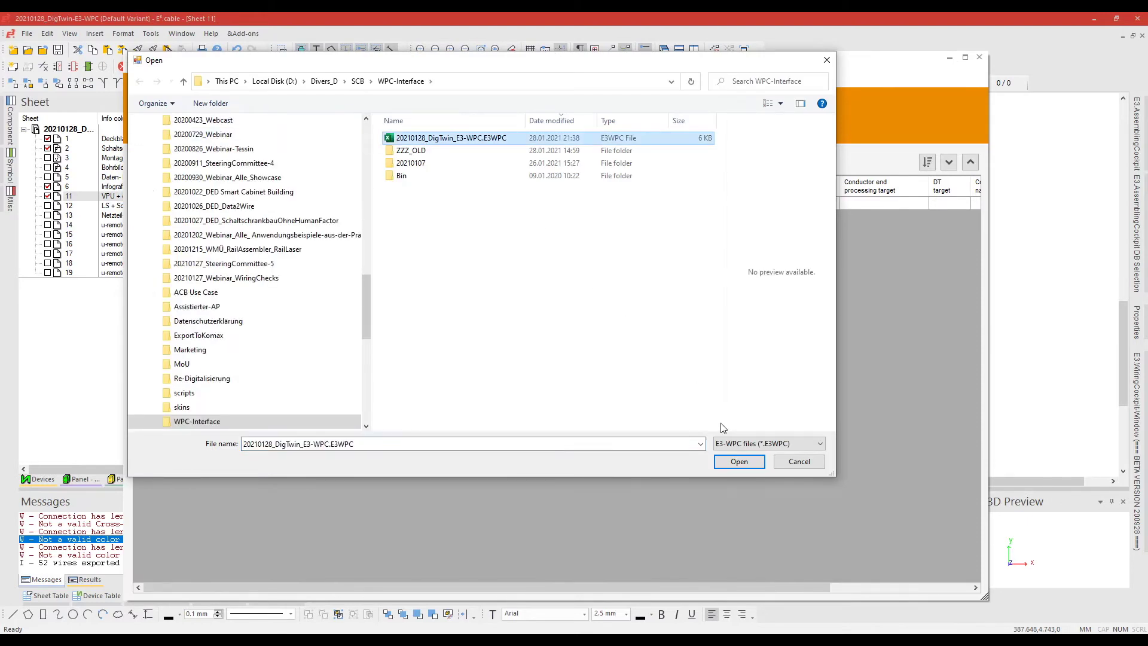
left_click(738, 464)
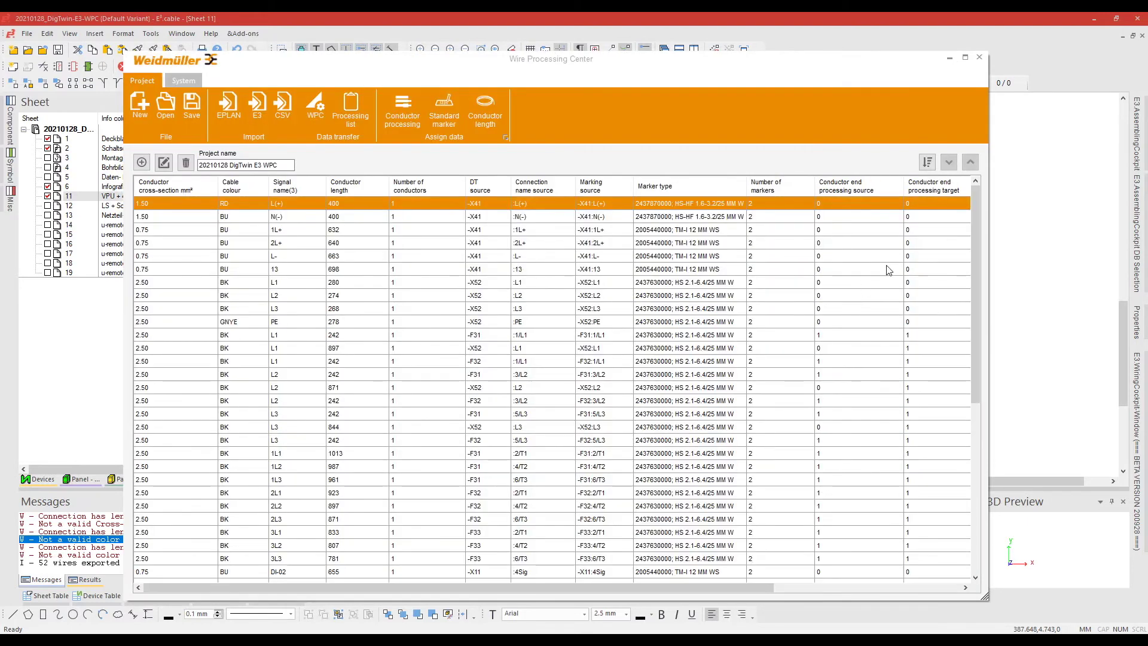
Sort the list by cross-section, scroll to the end and select the 897-length -X52 L1 wire
left_click(928, 162)
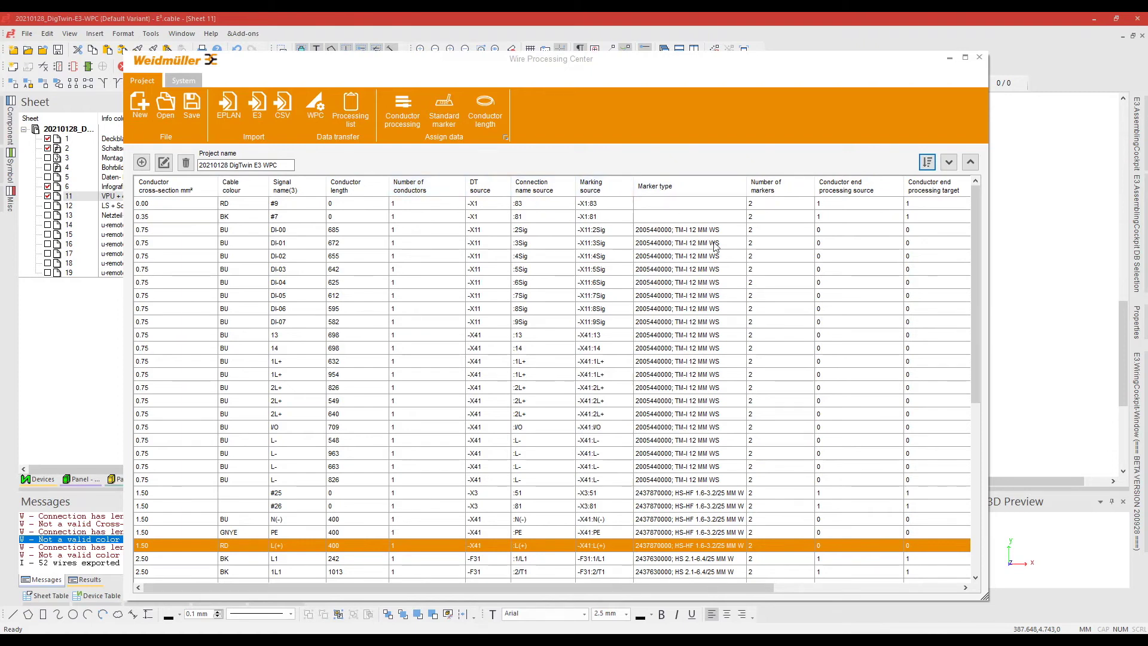
left_click_drag(975, 195, 973, 363)
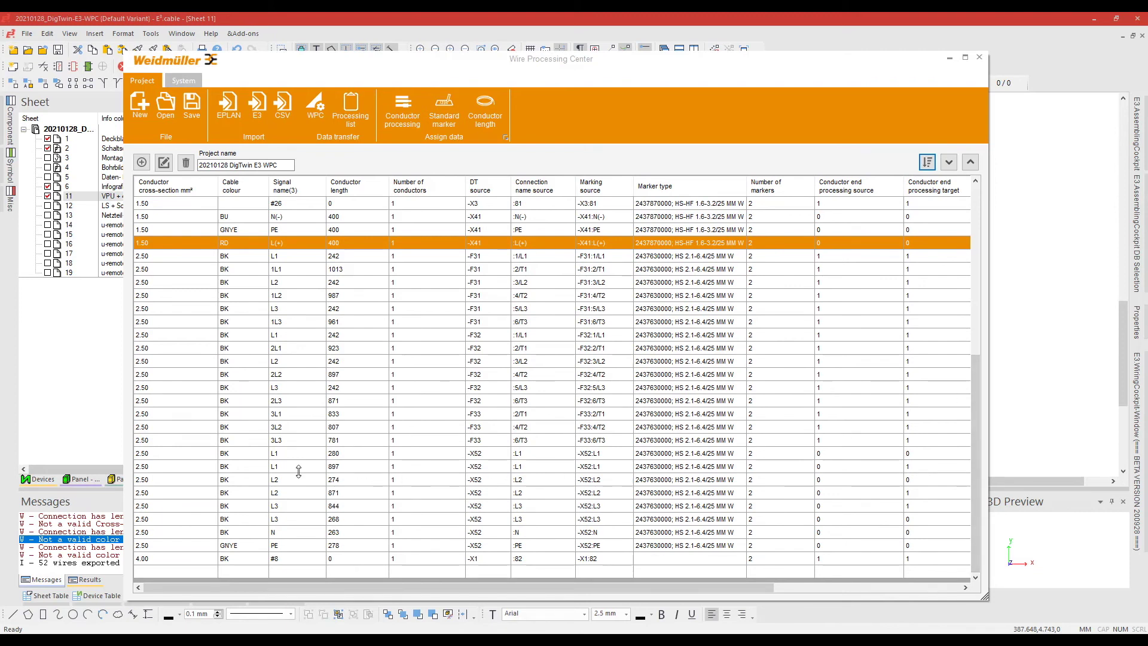
left_click(300, 469)
double_click(300, 472)
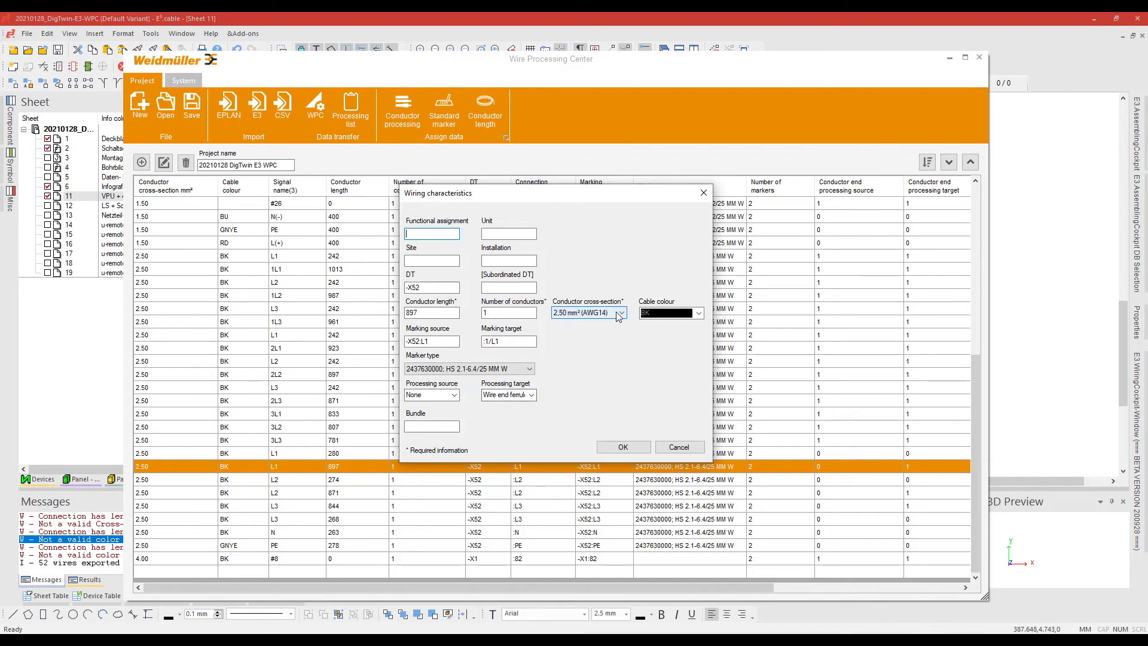
left_click(624, 449)
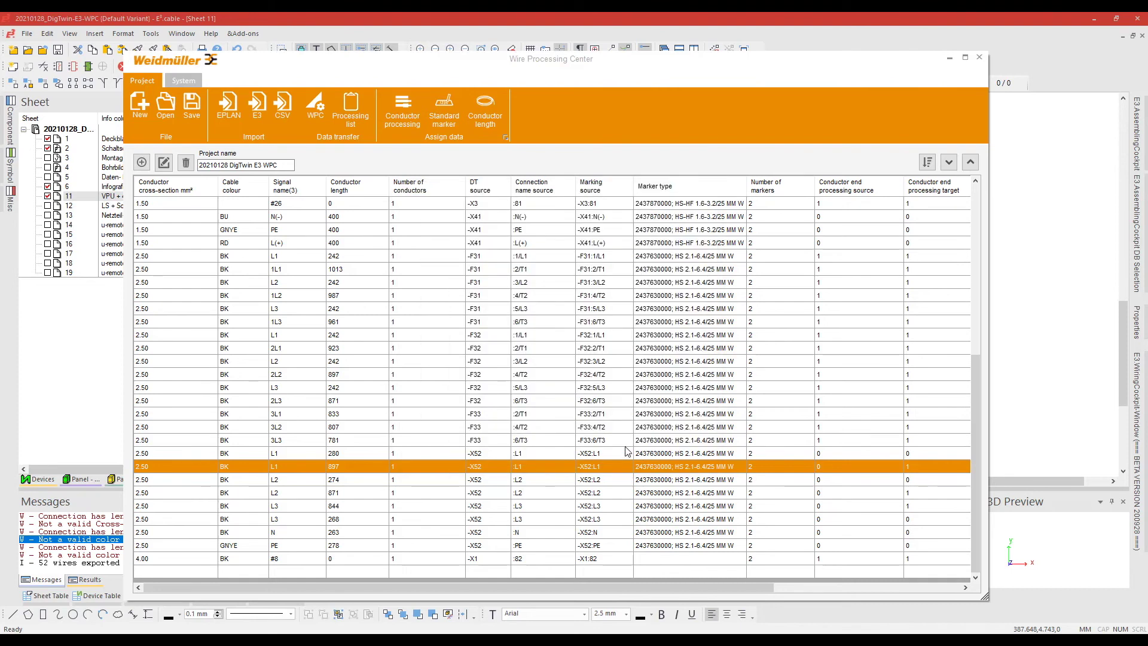